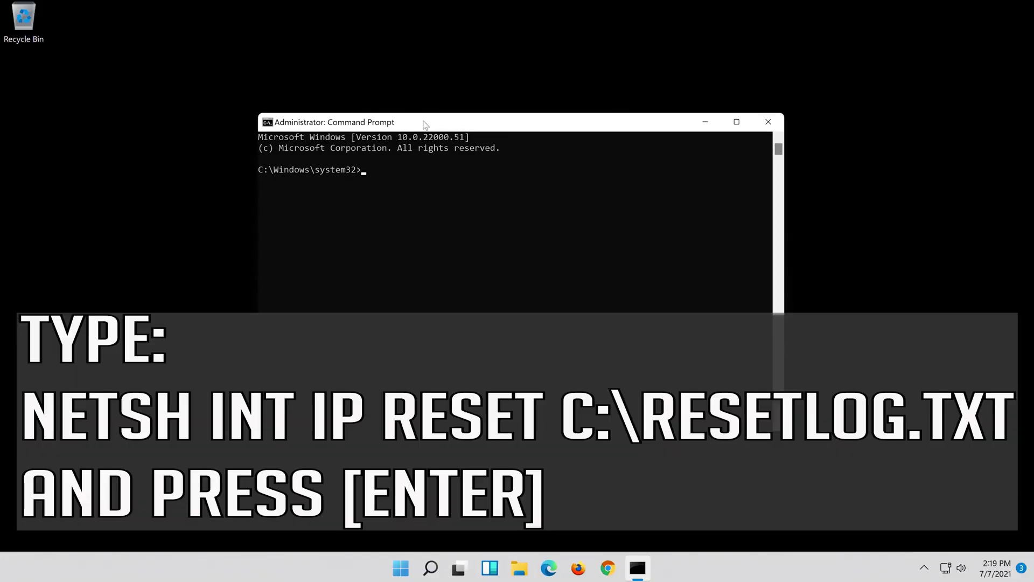
# Run netsh int ip reset c:\resetlog.txt to reset TCP/IP and log it.
pyautogui.write('tsh int ip reset c:\\reset')
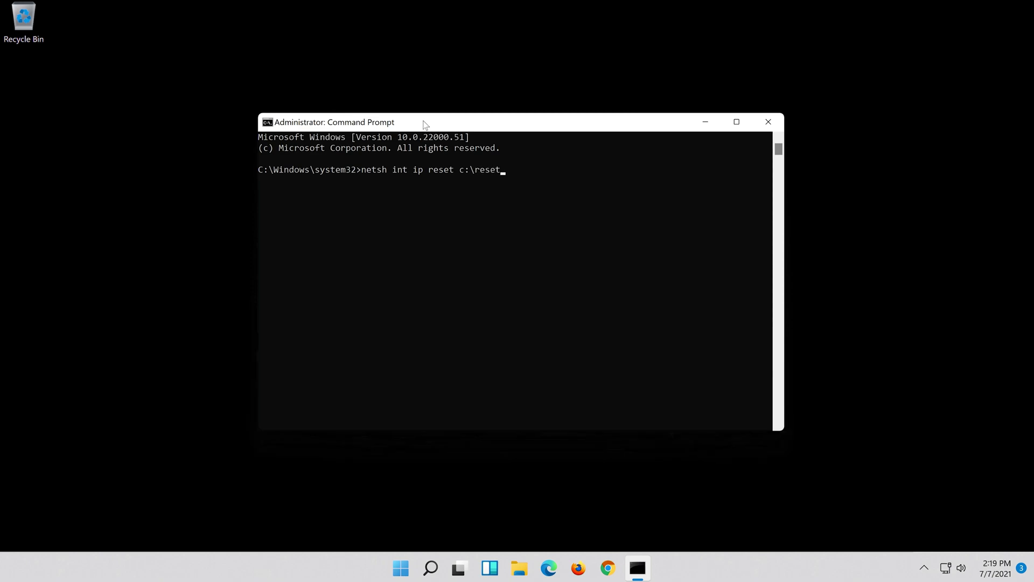
pyautogui.write('log.txt')
pyautogui.press('Return')
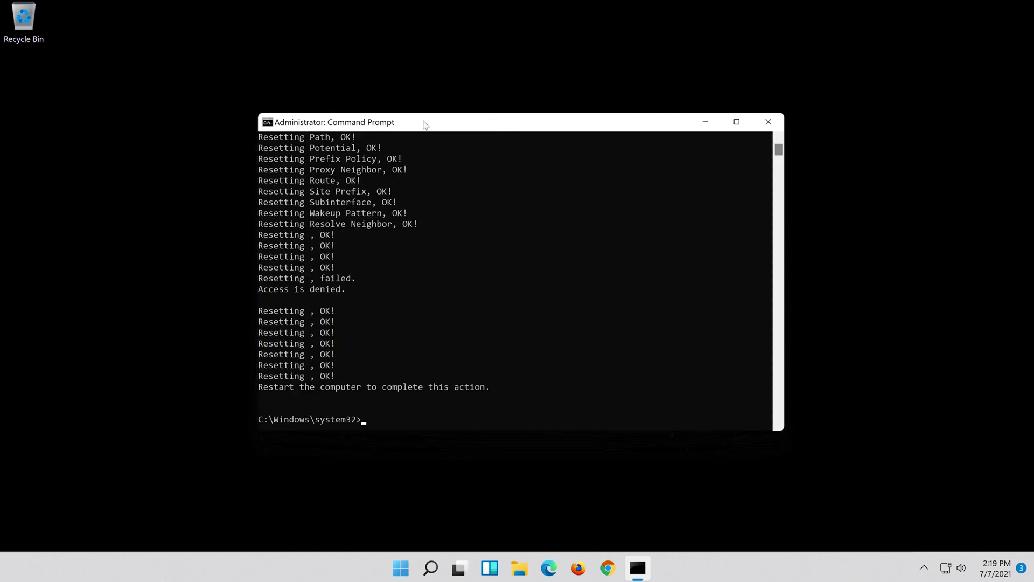
pyautogui.write('nr')
pyautogui.write('etsh')
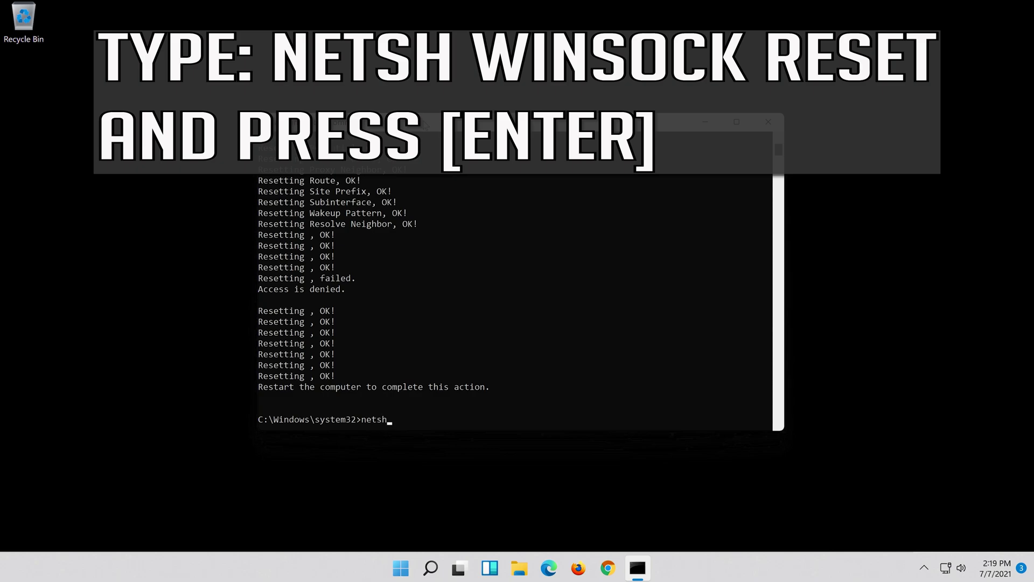
pyautogui.write(' winsock reset')
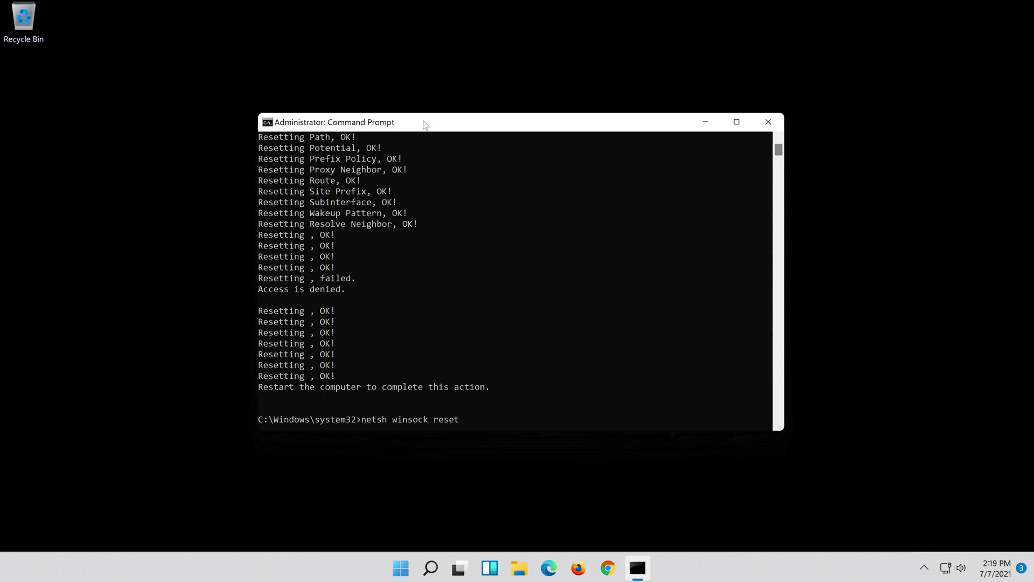
# Run netsh winsock reset and ipconfig /flushdns, then exit Command Prompt.
pyautogui.press('Return')
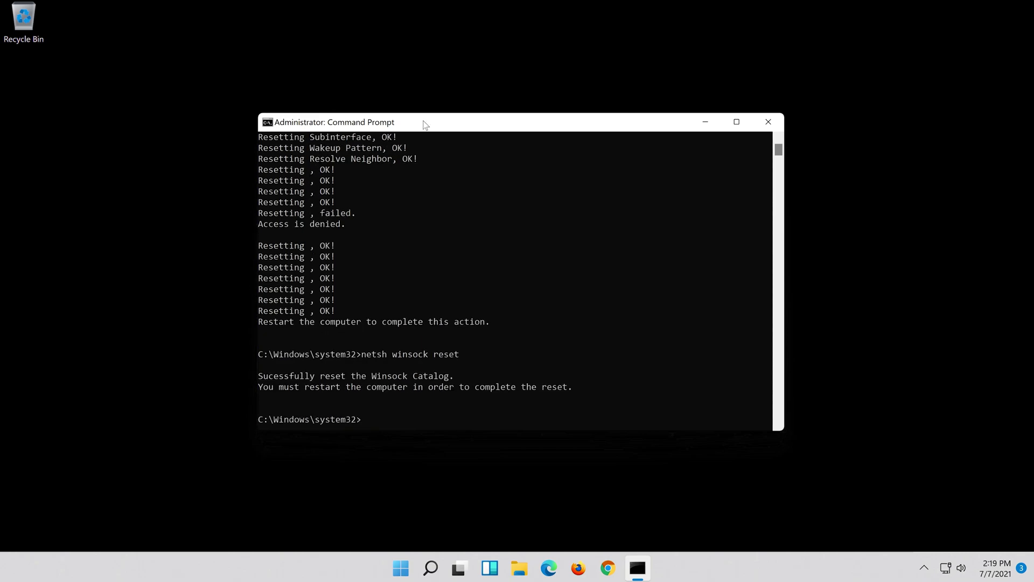
pyautogui.write('ipconfig ')
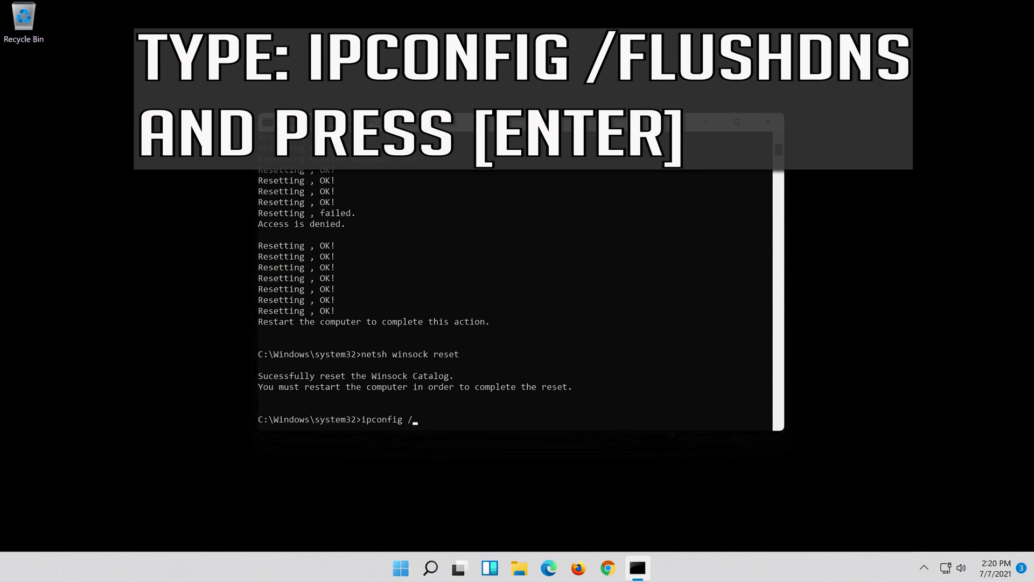
pyautogui.write('/flushdns')
pyautogui.press('Return')
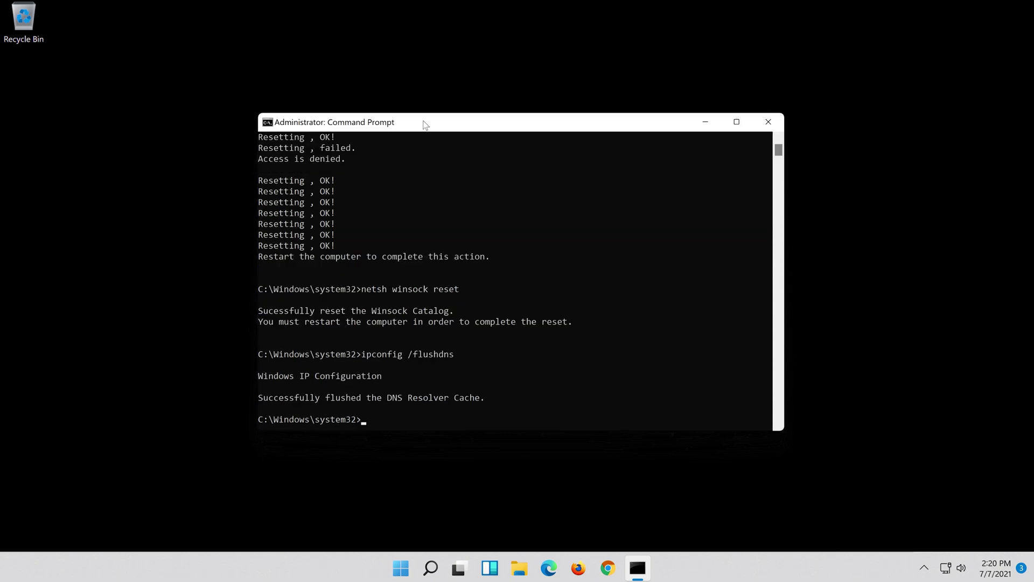
pyautogui.write('exit')
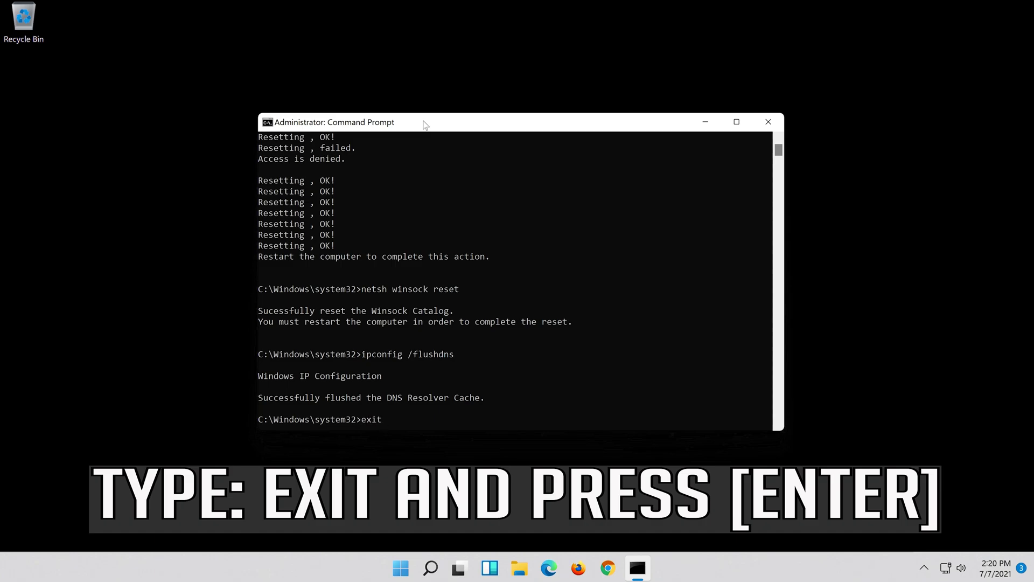
pyautogui.press('Return')
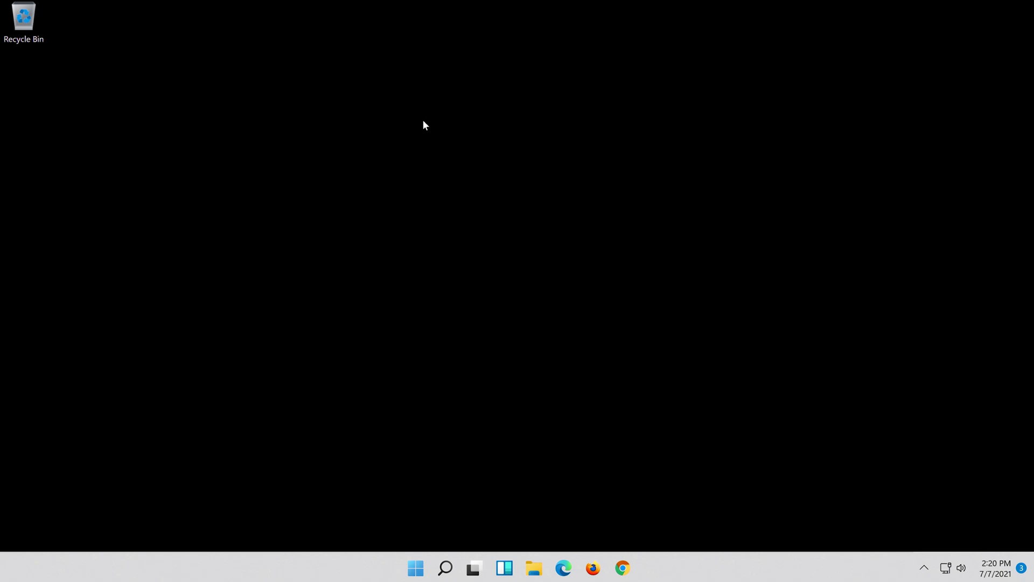
# Restart the PC from the Start menu's power options.
pyautogui.click(423, 574)
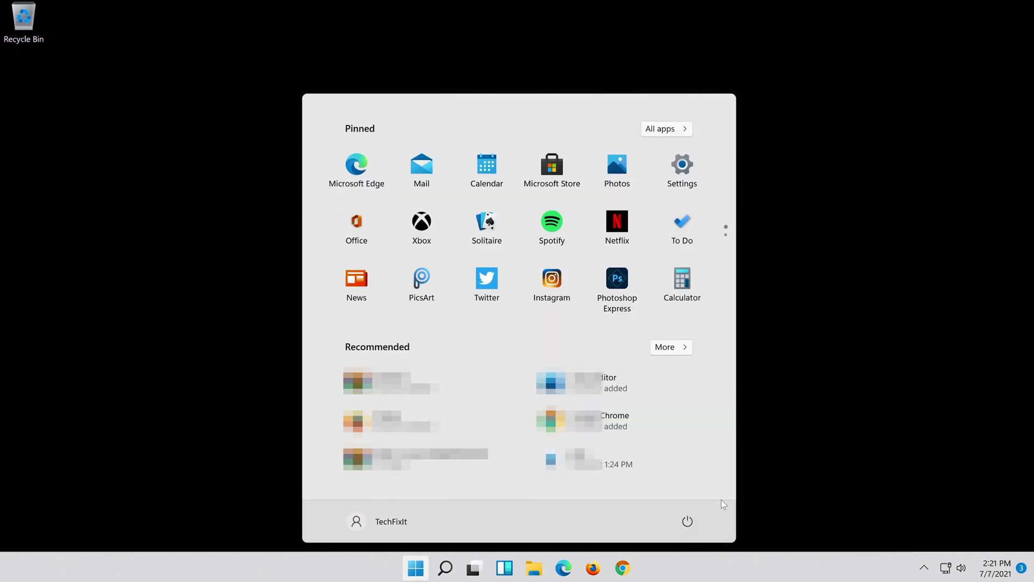
pyautogui.click(688, 522)
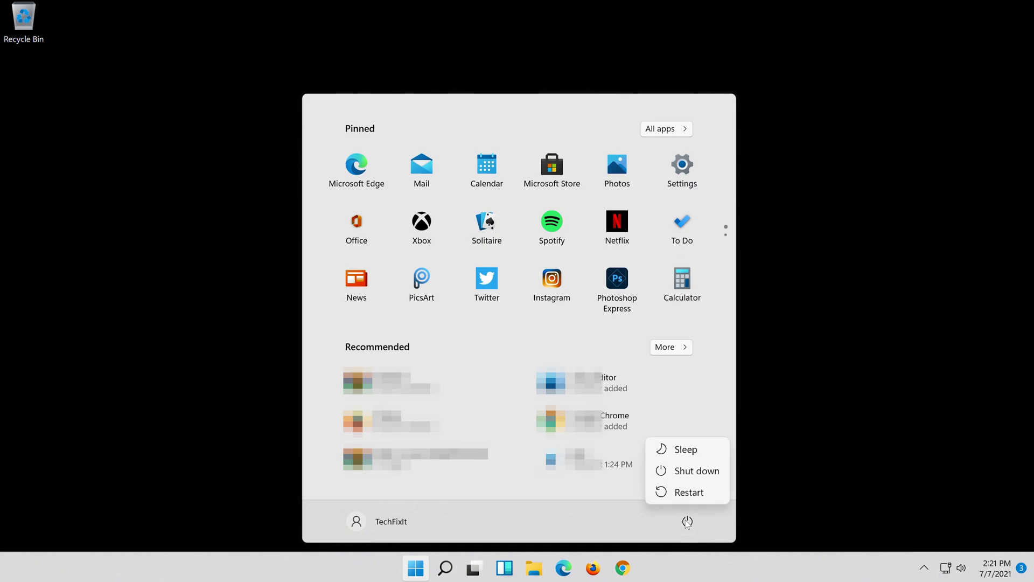
pyautogui.click(688, 493)
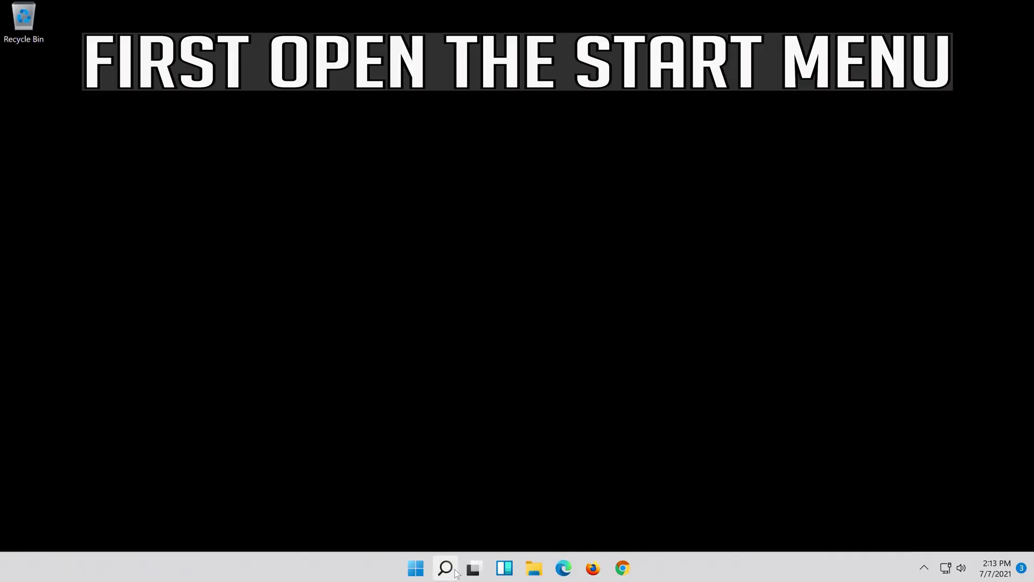
# Search for "settings" and launch the Settings app.
pyautogui.click(455, 572)
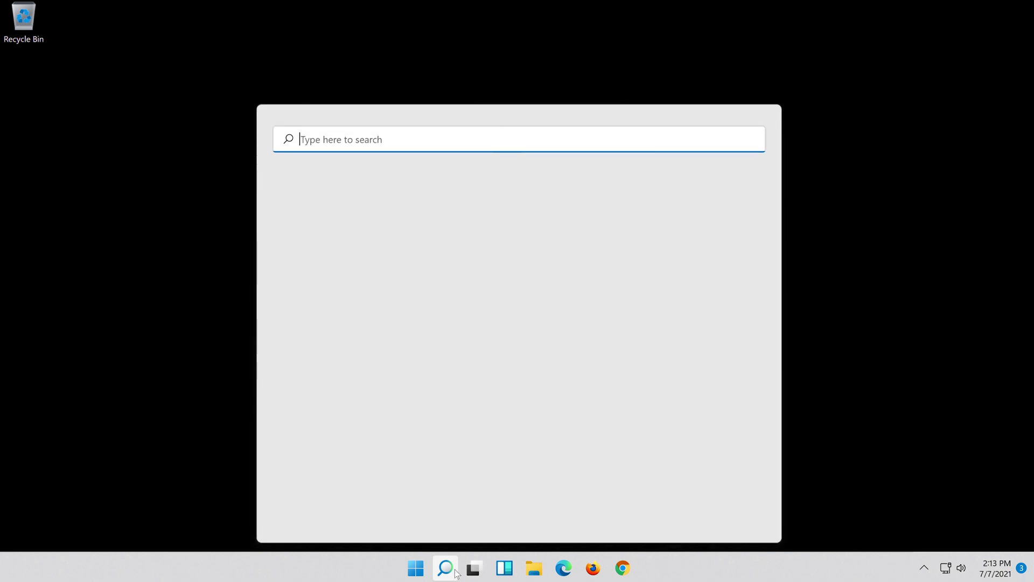
pyautogui.write('settings')
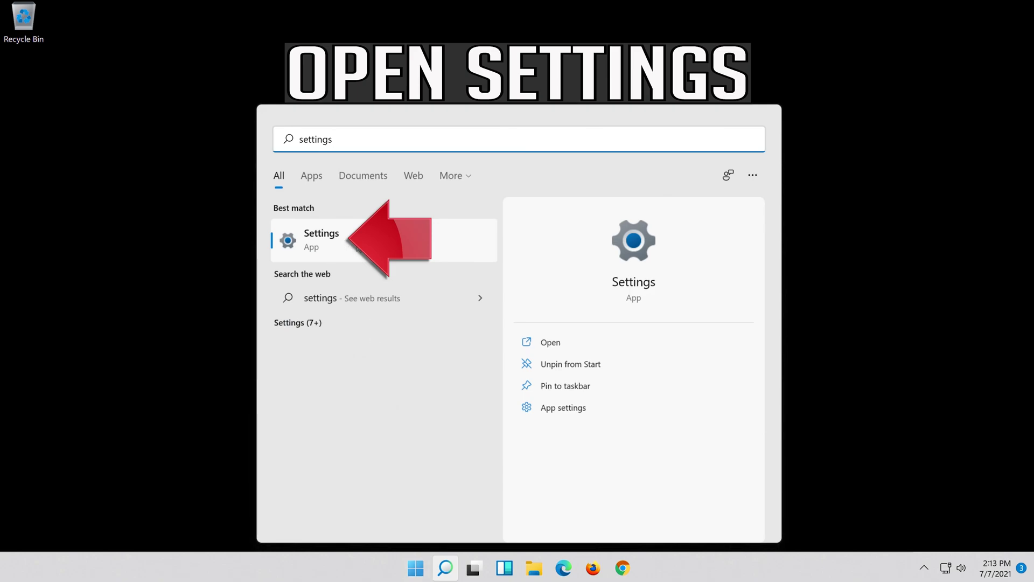
pyautogui.click(369, 248)
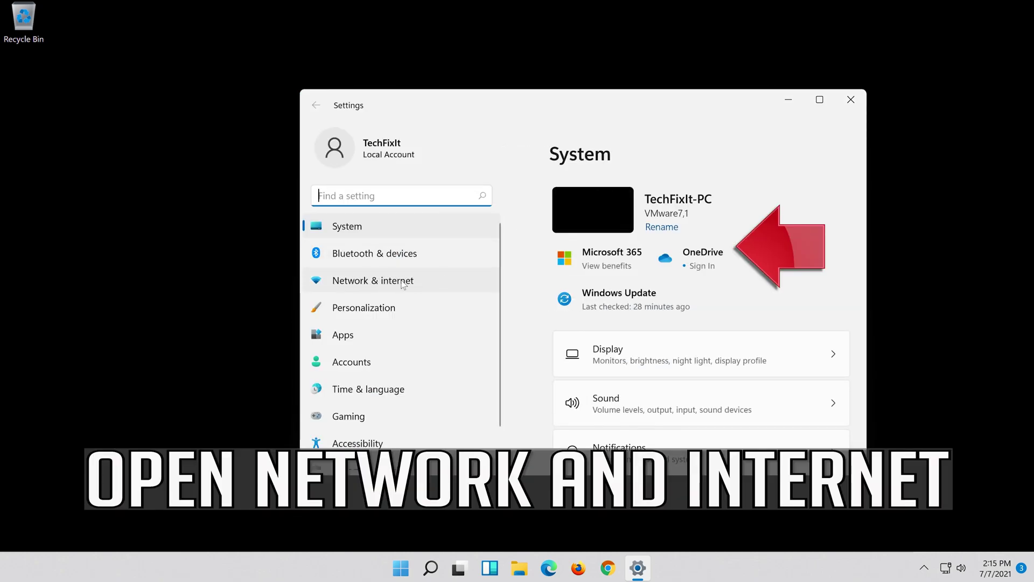
# Go to Network & internet > Advanced network settings and scroll to Network reset.
pyautogui.click(400, 284)
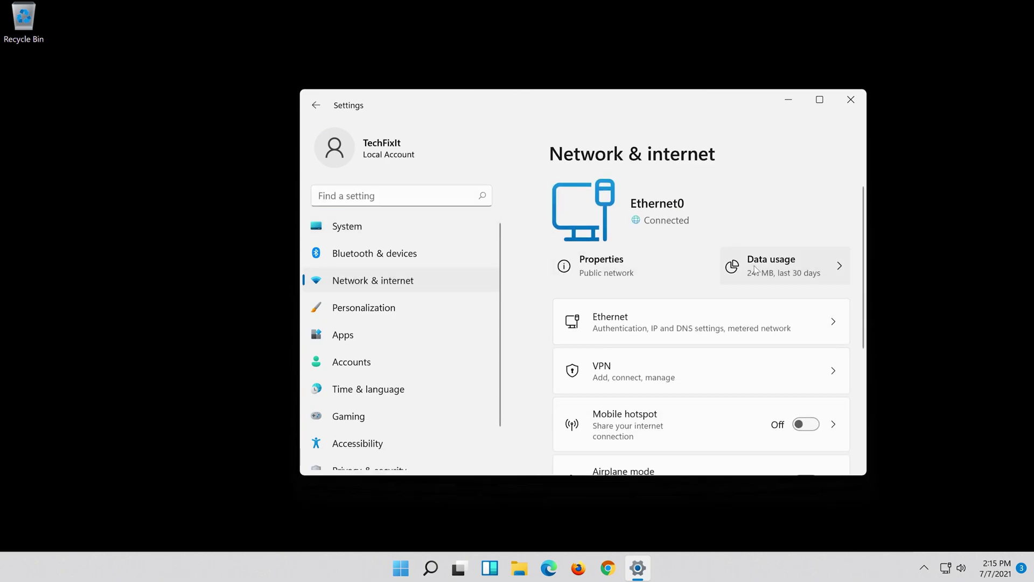
pyautogui.scroll(-4, 743, 268)
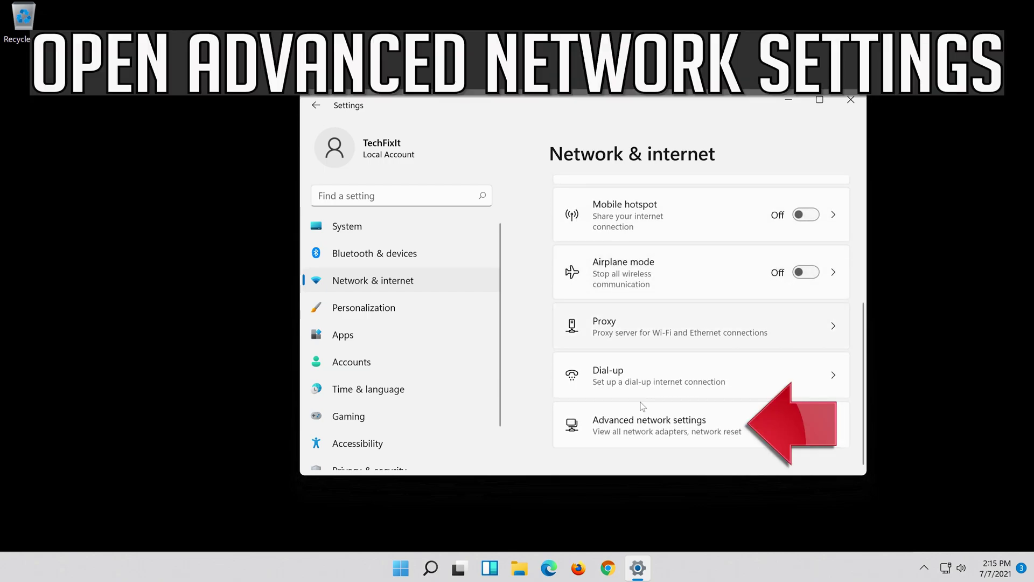
pyautogui.click(634, 430)
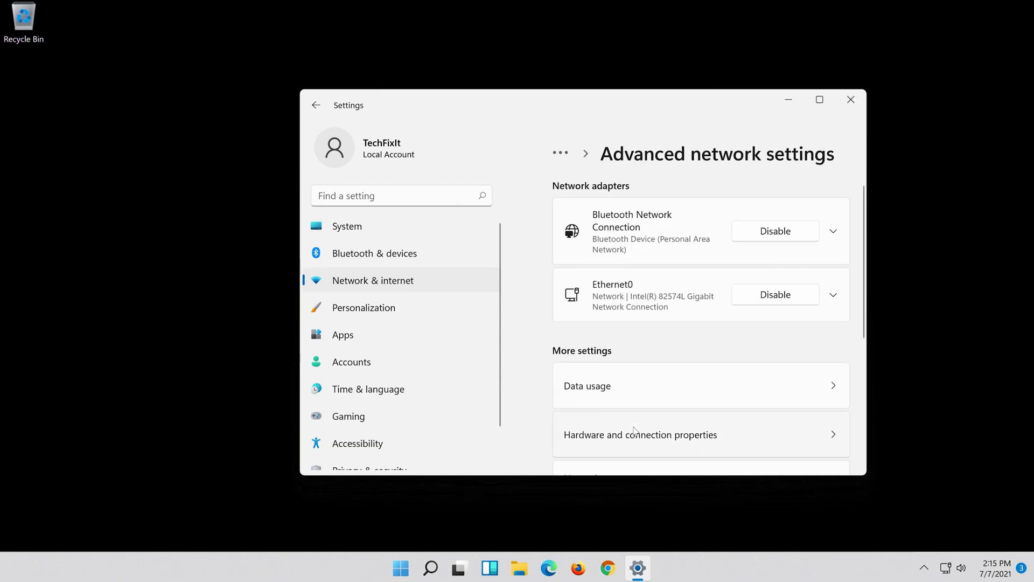
pyautogui.scroll(-3, 634, 430)
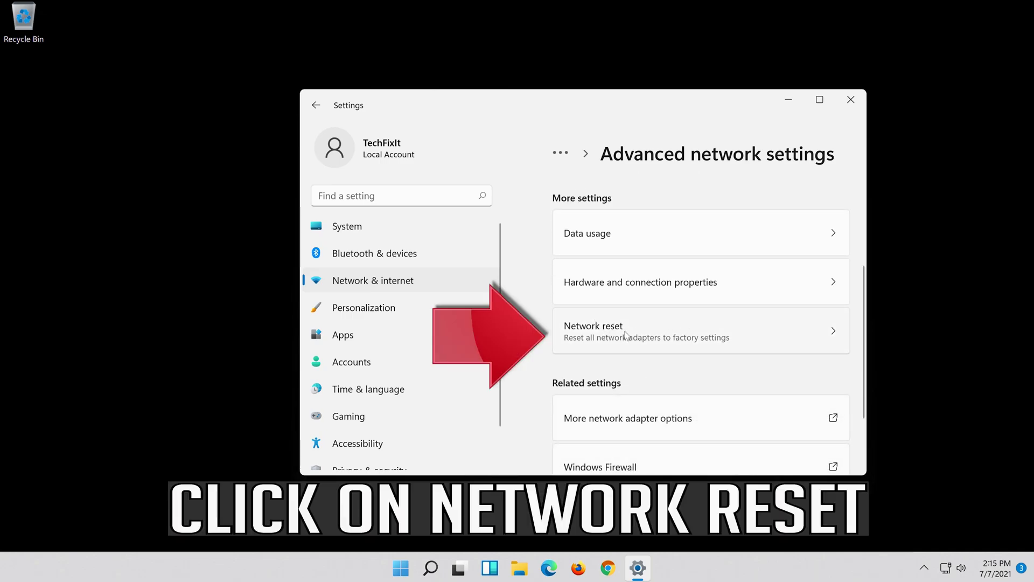
# Confirm Network reset with Reset now and Yes, dismiss the sign-out notice, and close Settings.
pyautogui.click(697, 332)
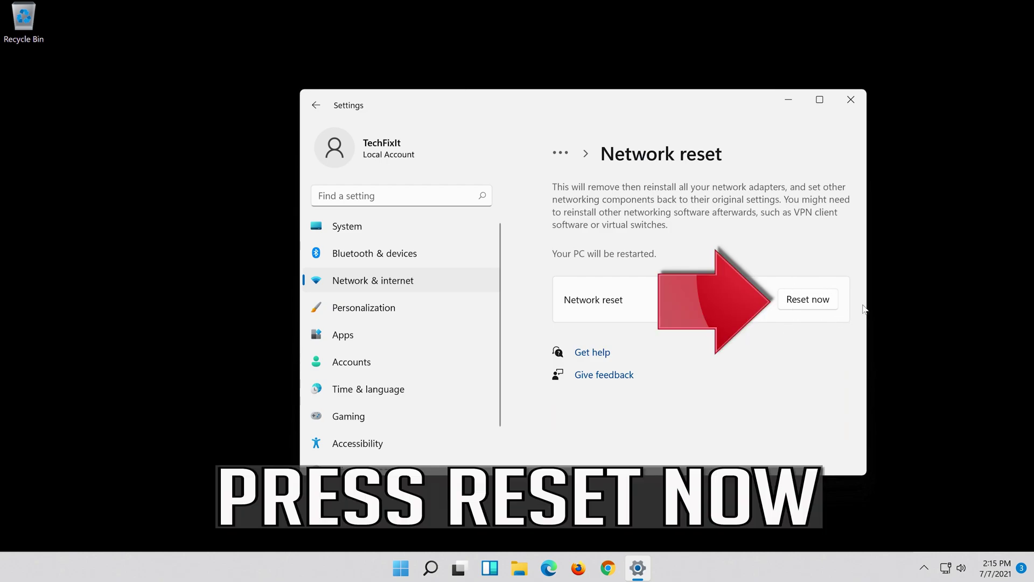
pyautogui.click(814, 298)
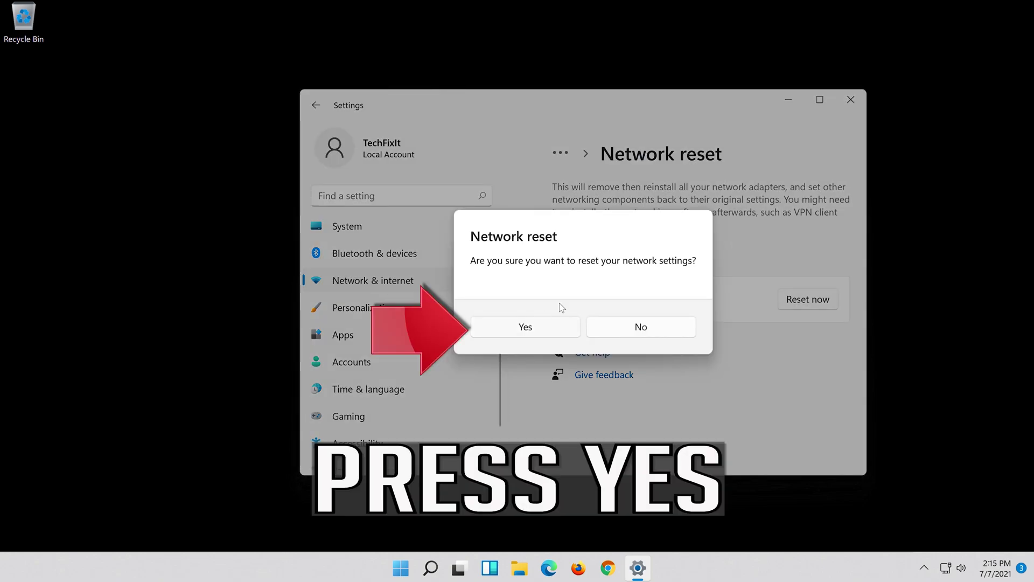
pyautogui.click(525, 327)
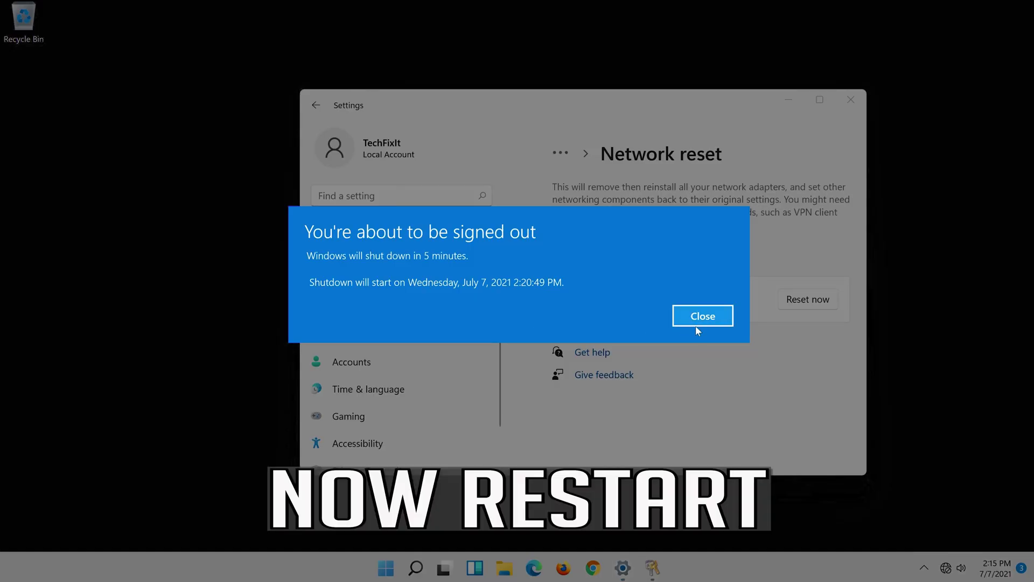
pyautogui.click(701, 322)
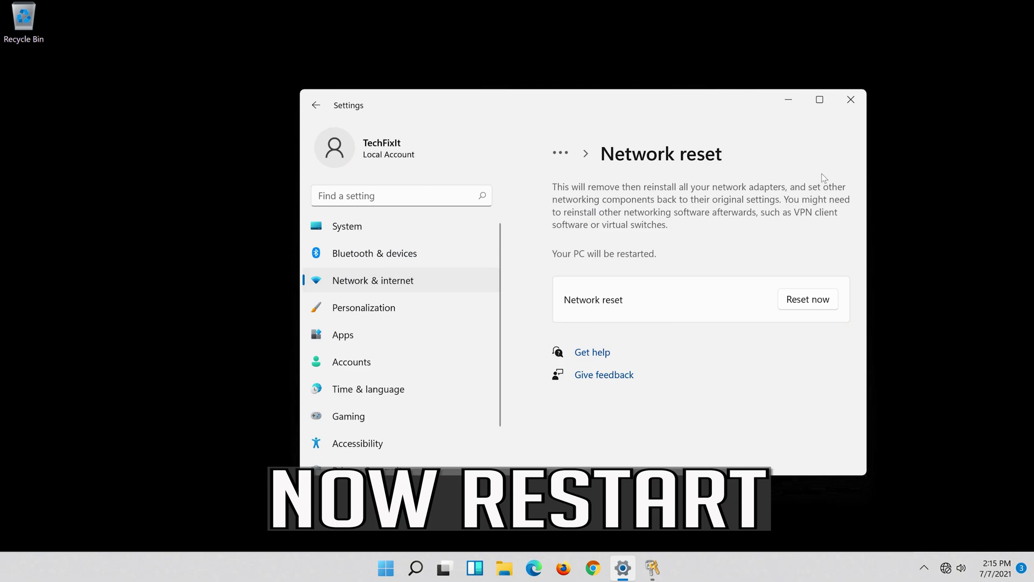
pyautogui.click(850, 98)
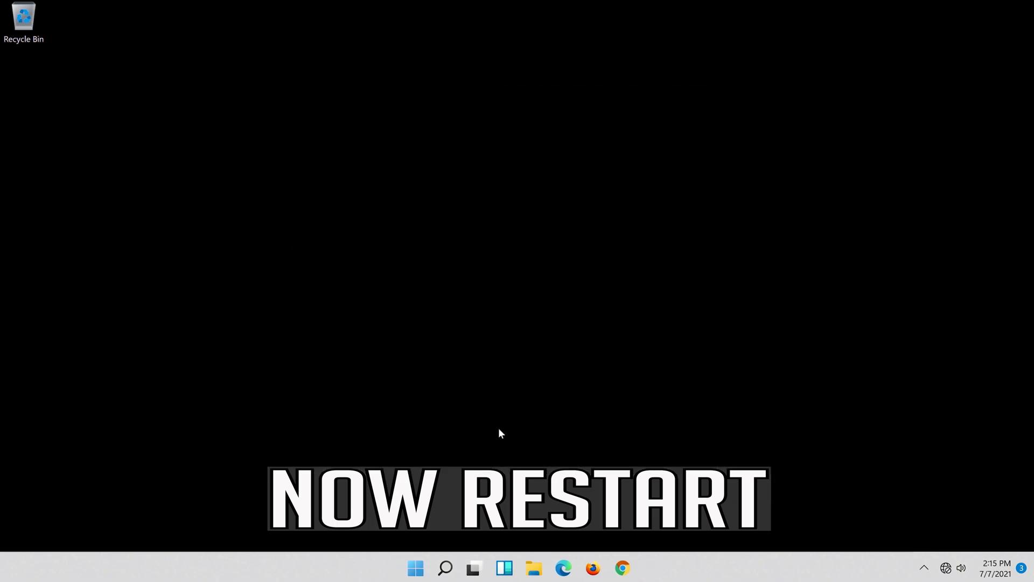
# Restart the PC from the Start menu to apply the network reset.
pyautogui.click(407, 575)
pyautogui.click(688, 522)
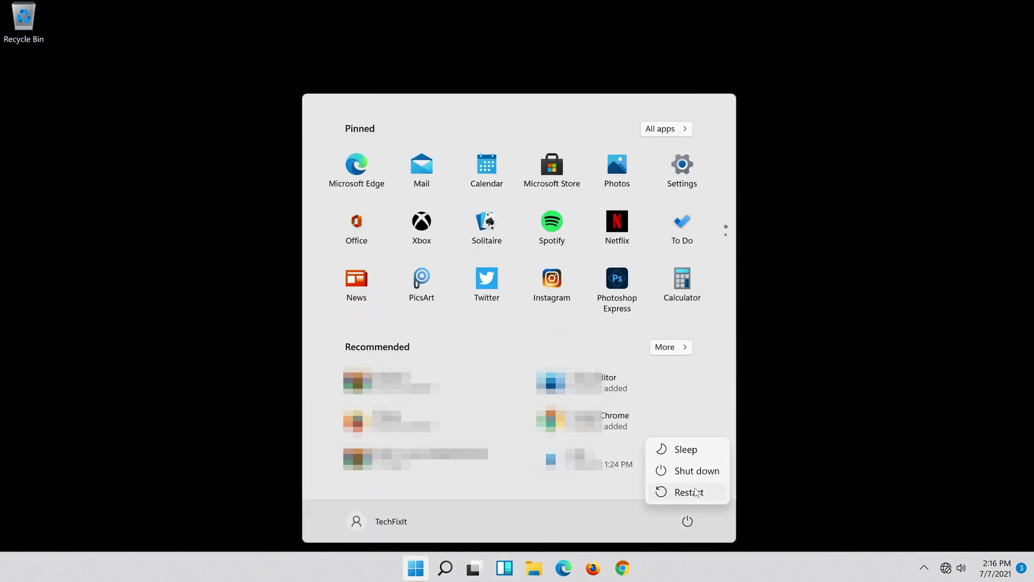
pyautogui.click(690, 491)
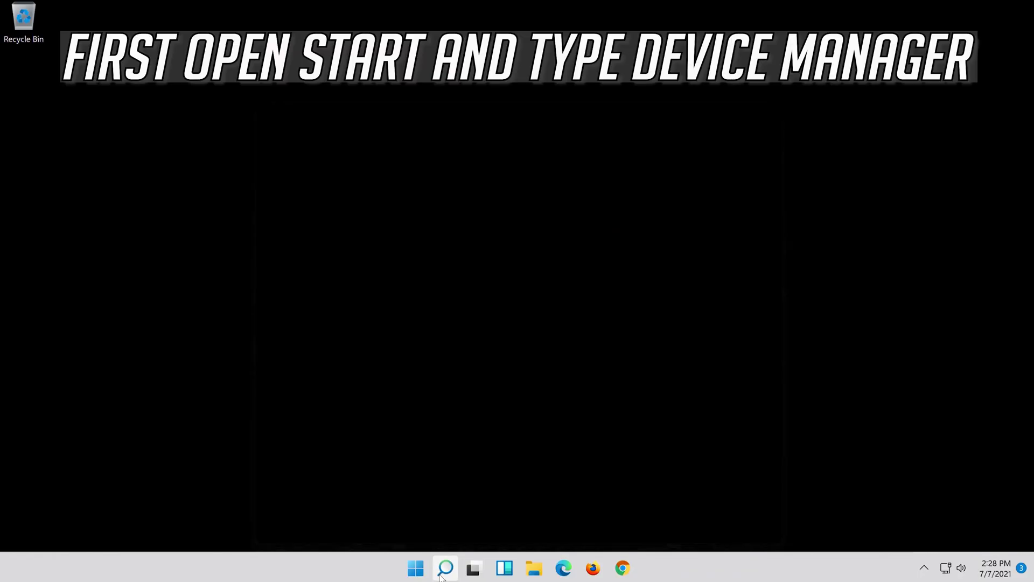
# Search for "device manager" and launch Device Manager.
pyautogui.click(442, 574)
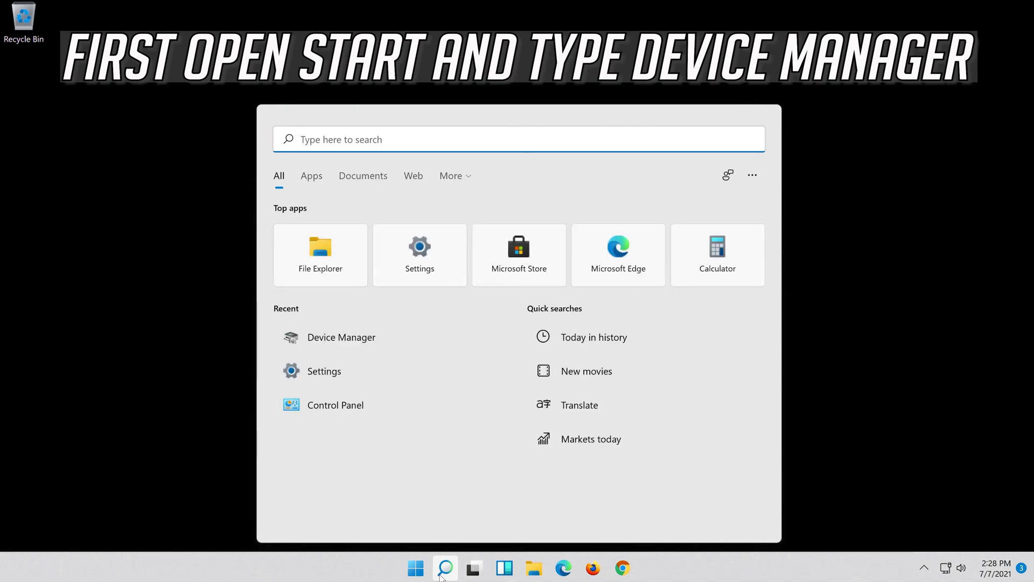
pyautogui.write('device ')
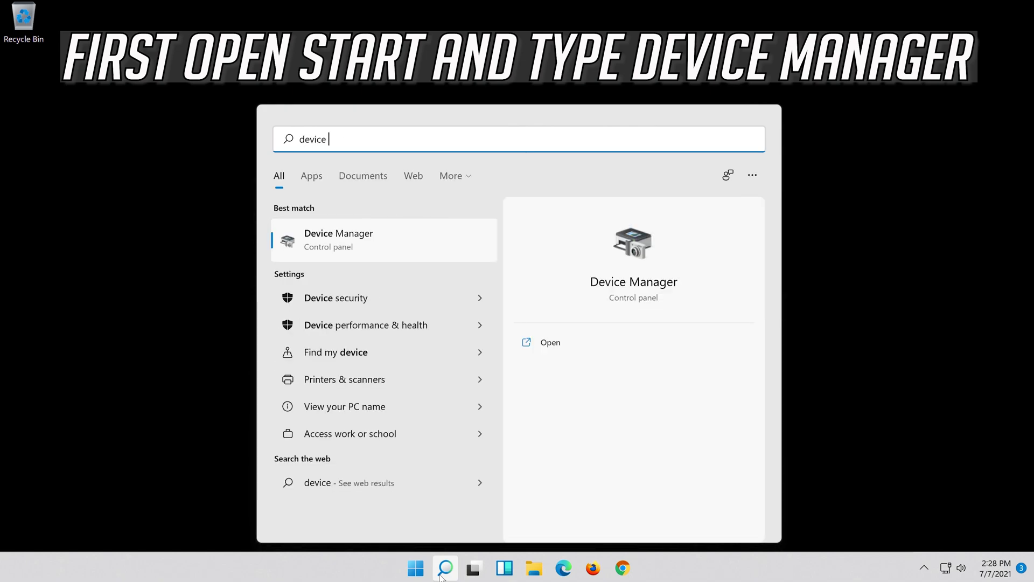
pyautogui.write('manager')
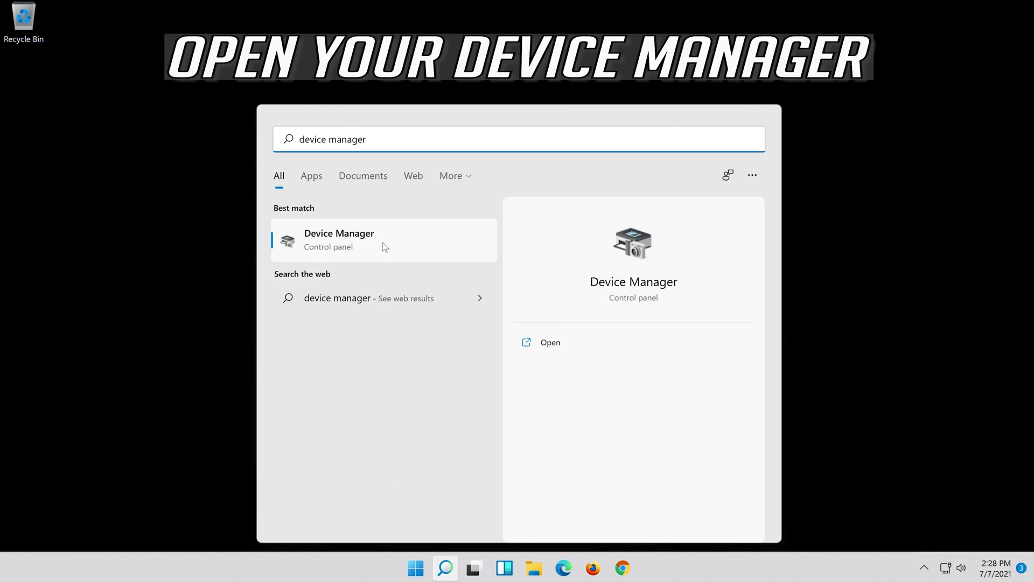
pyautogui.click(364, 245)
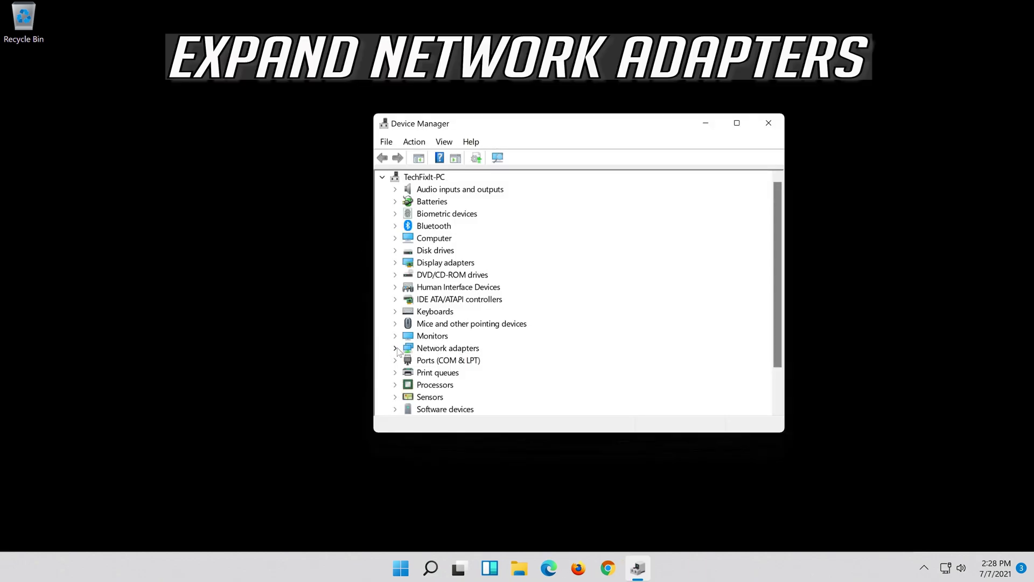
# Expand Network adapters and open Properties of the Intel(R) 82574L Gigabit Network Connection.
pyautogui.click(397, 349)
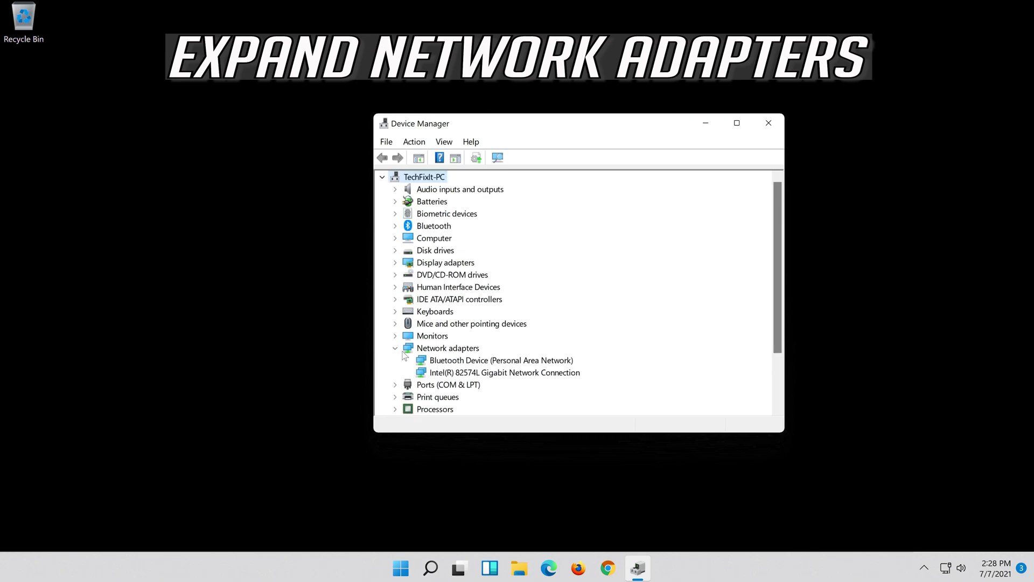
pyautogui.click(464, 374)
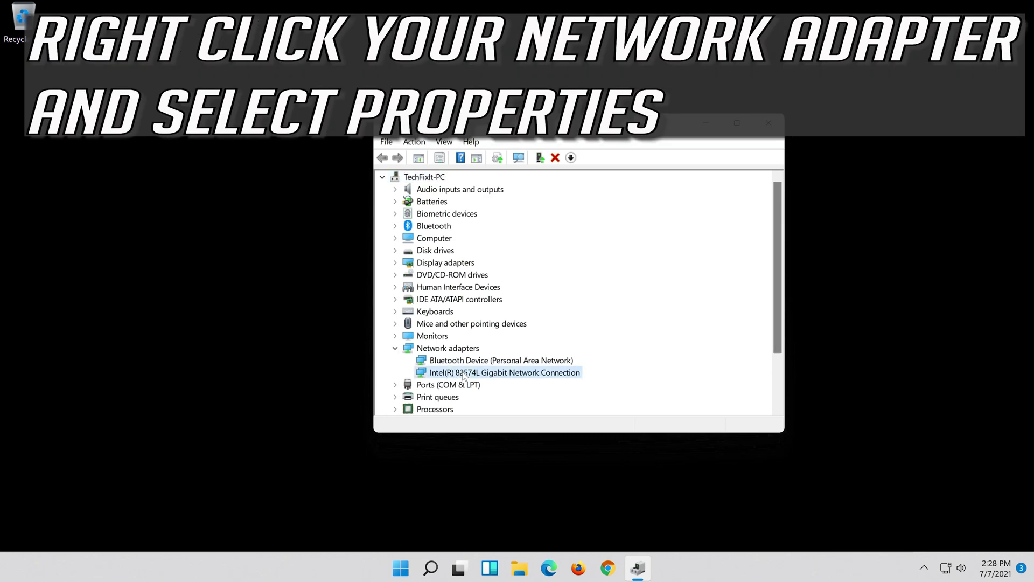
pyautogui.rightClick(508, 376)
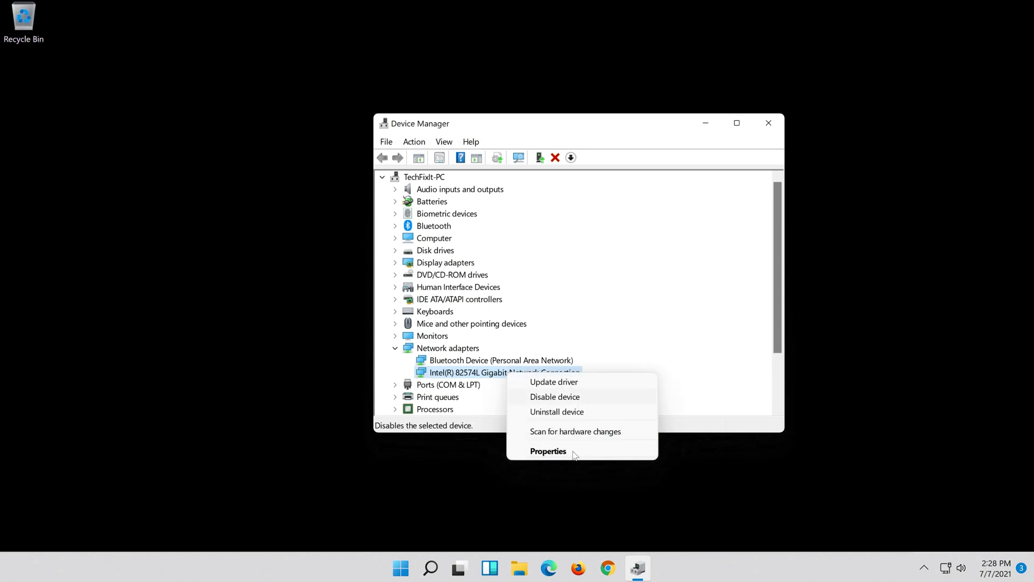
pyautogui.click(574, 453)
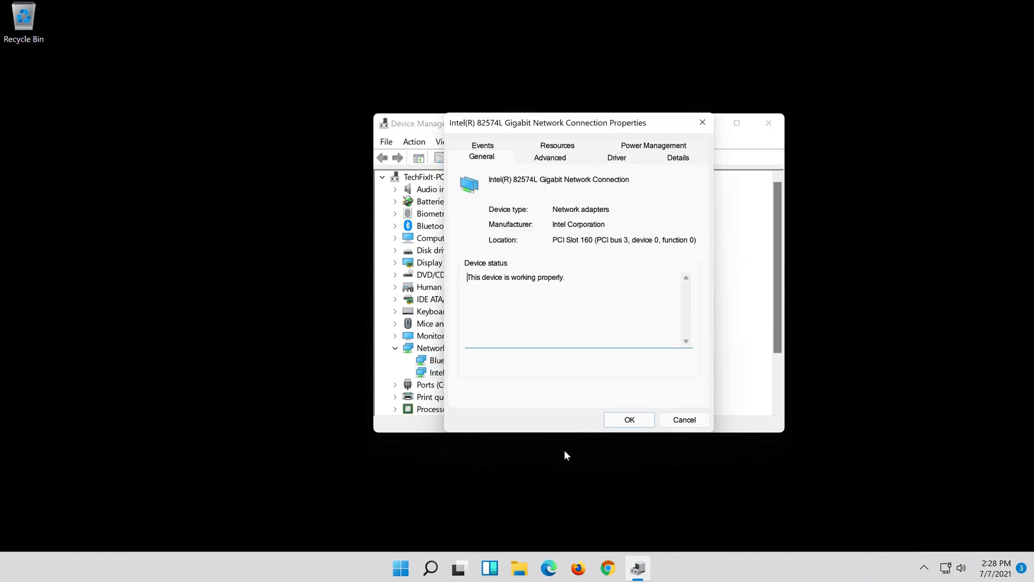
# Uninstall the Intel adapter from its Driver tab and confirm the removal.
pyautogui.click(616, 158)
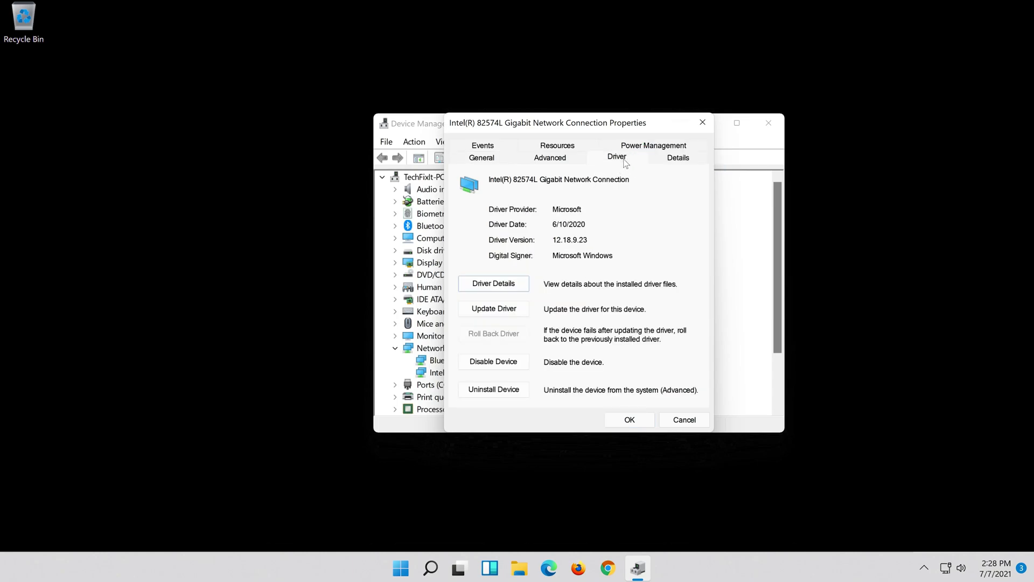
pyautogui.click(504, 392)
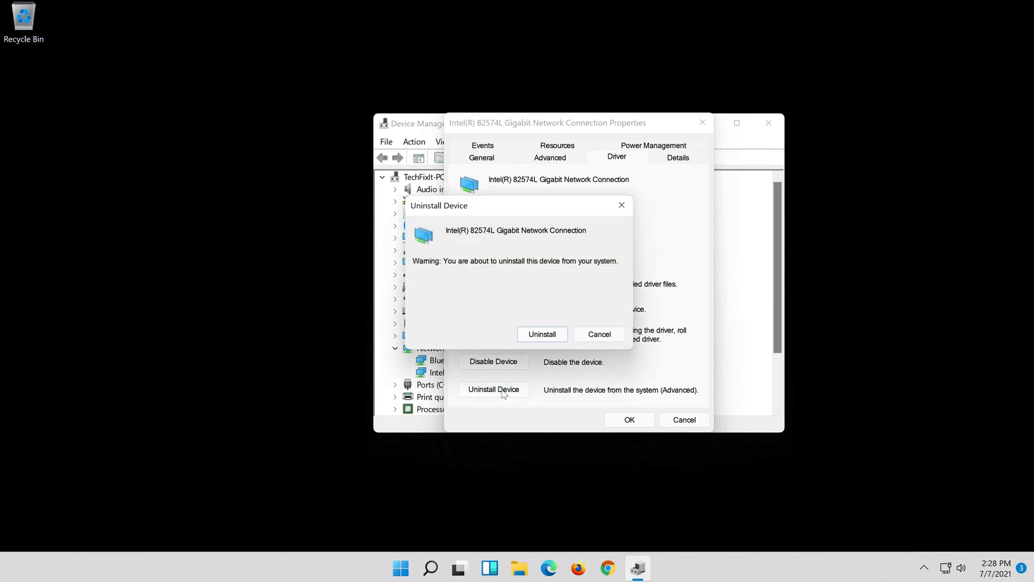
pyautogui.click(545, 336)
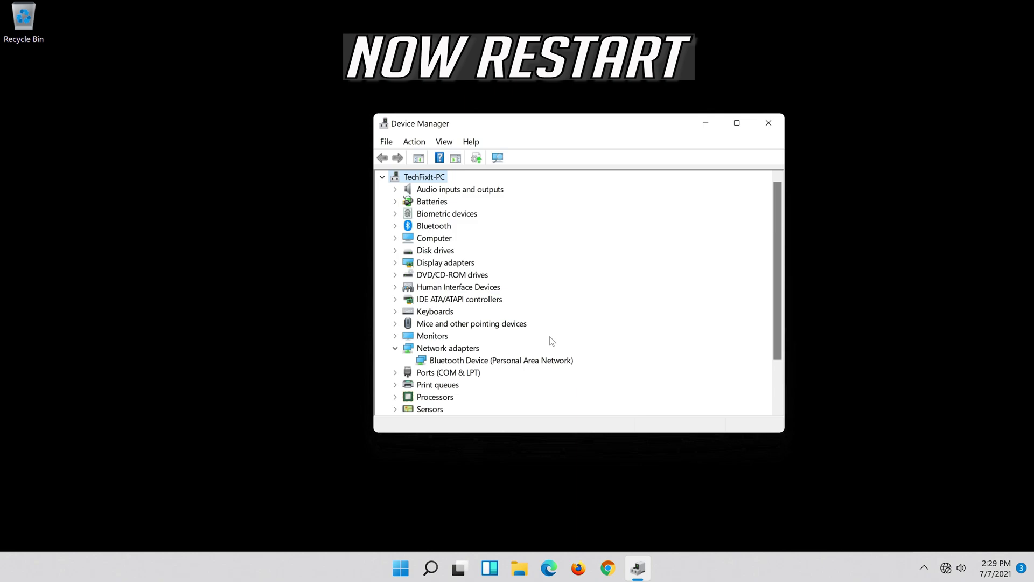
# Close Device Manager and restart Windows from the Start menu's power options.
pyautogui.click(774, 121)
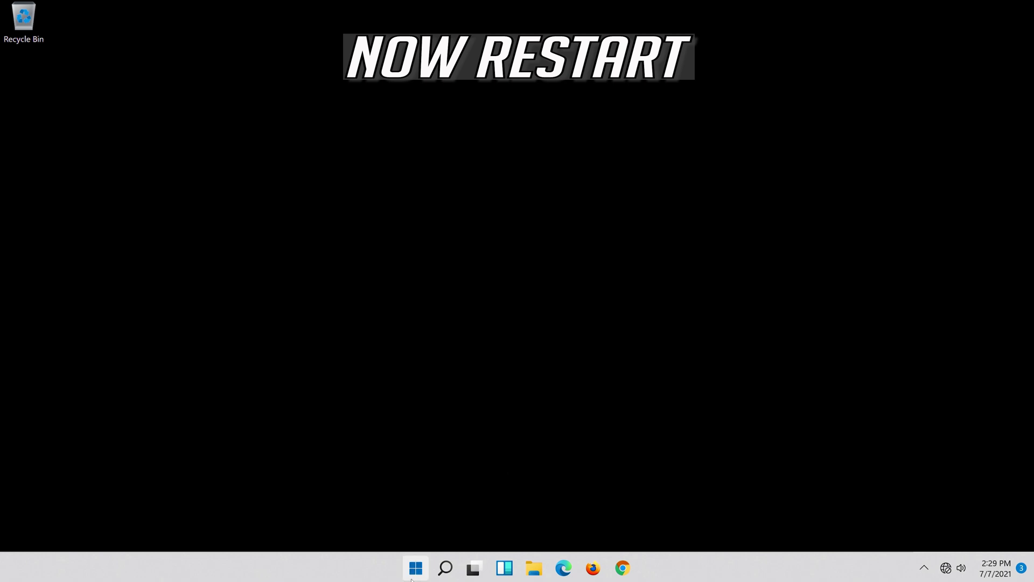
pyautogui.click(422, 565)
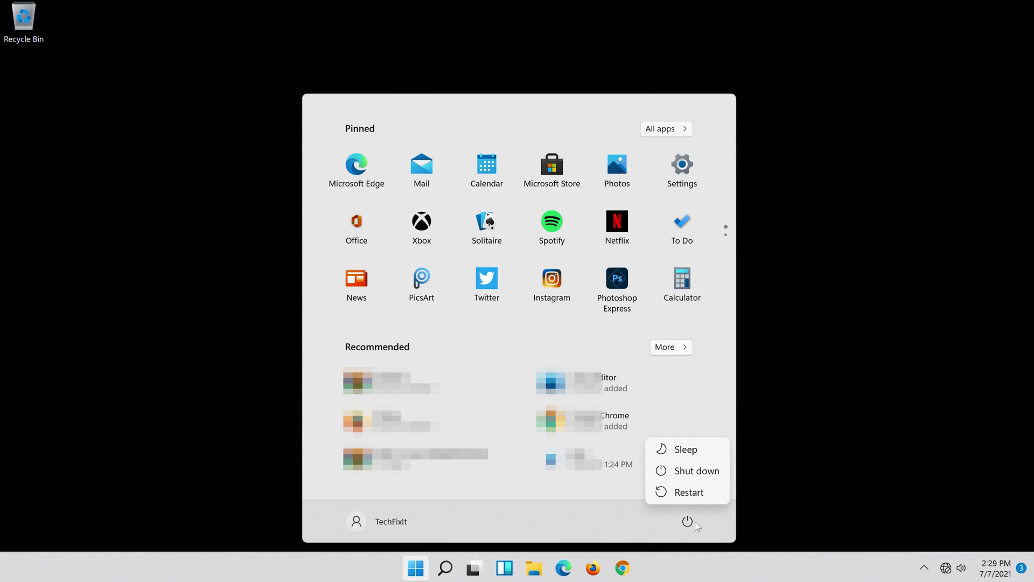
pyautogui.click(694, 497)
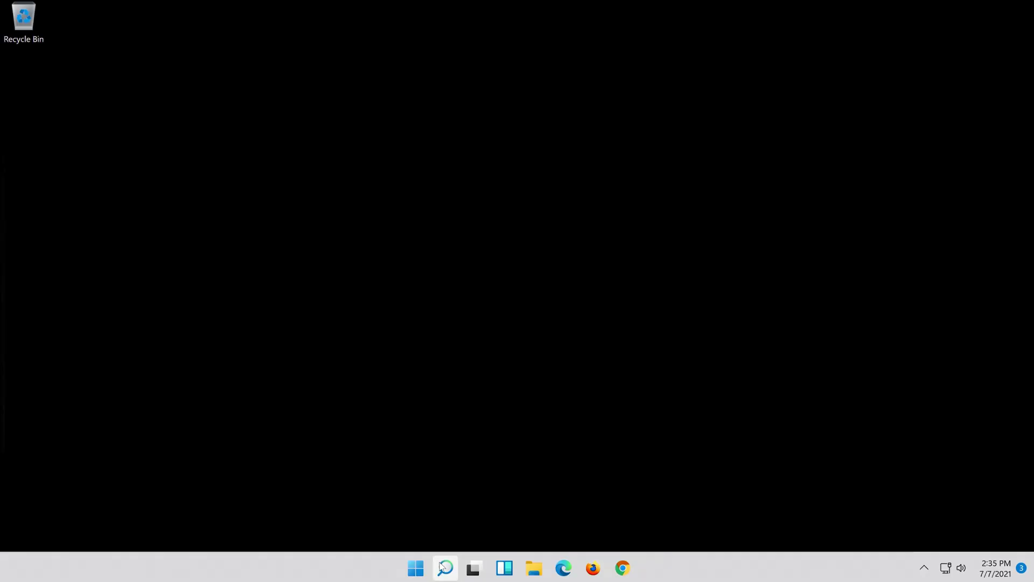
# Search for 'control panel' and launch Control Panel from the results.
pyautogui.click(443, 567)
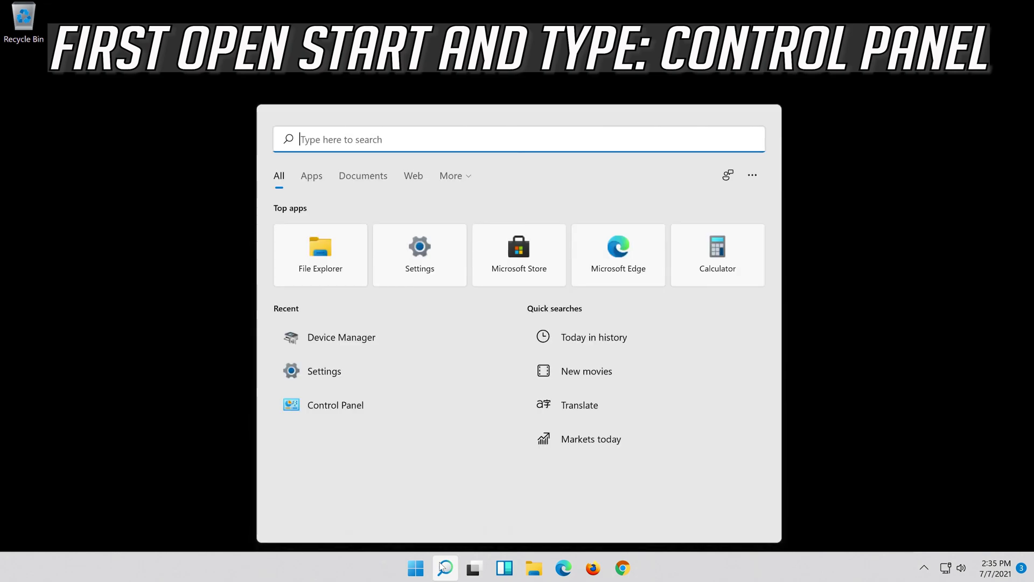
pyautogui.write('cont')
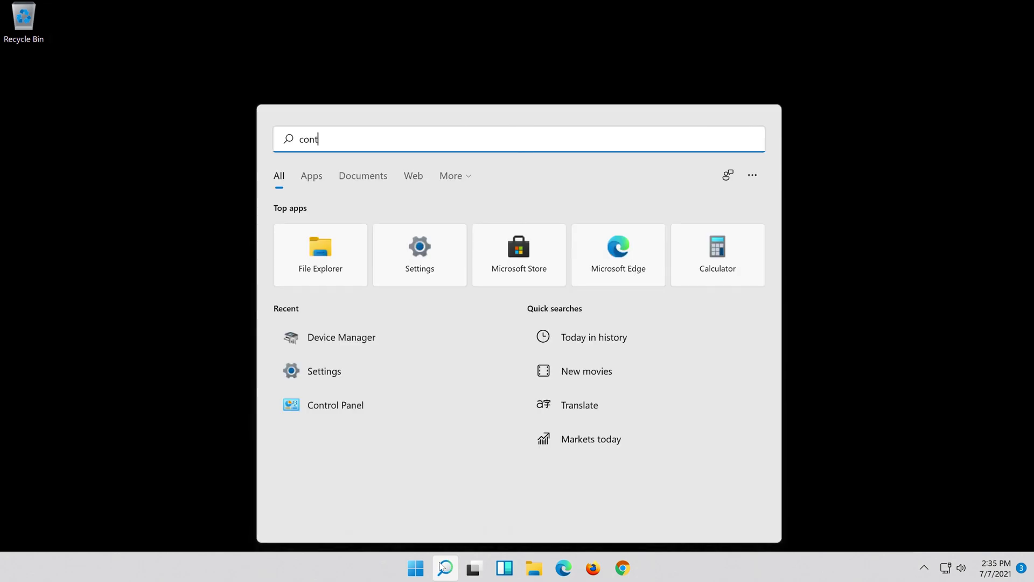
pyautogui.write('rol panel')
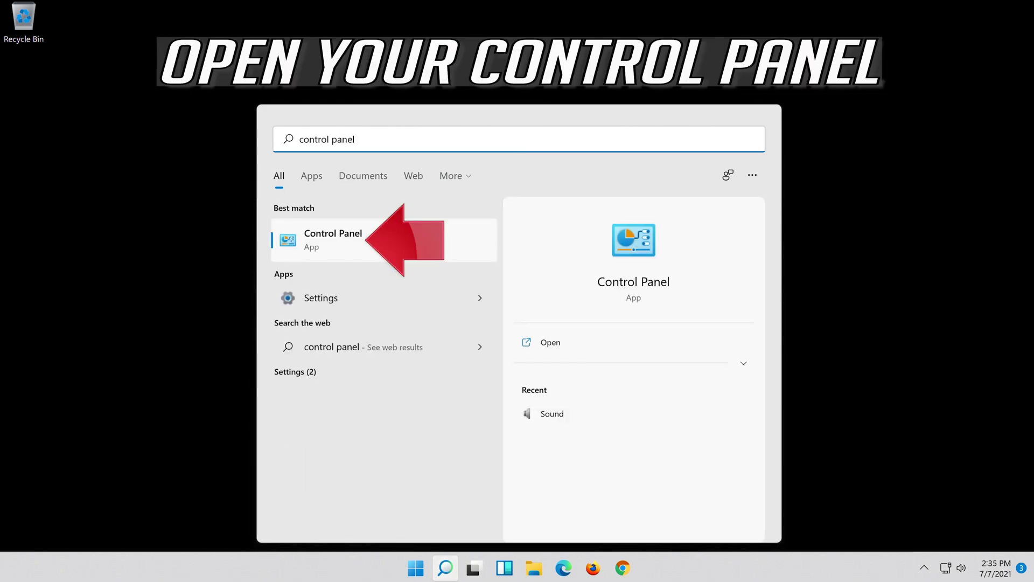
pyautogui.click(379, 257)
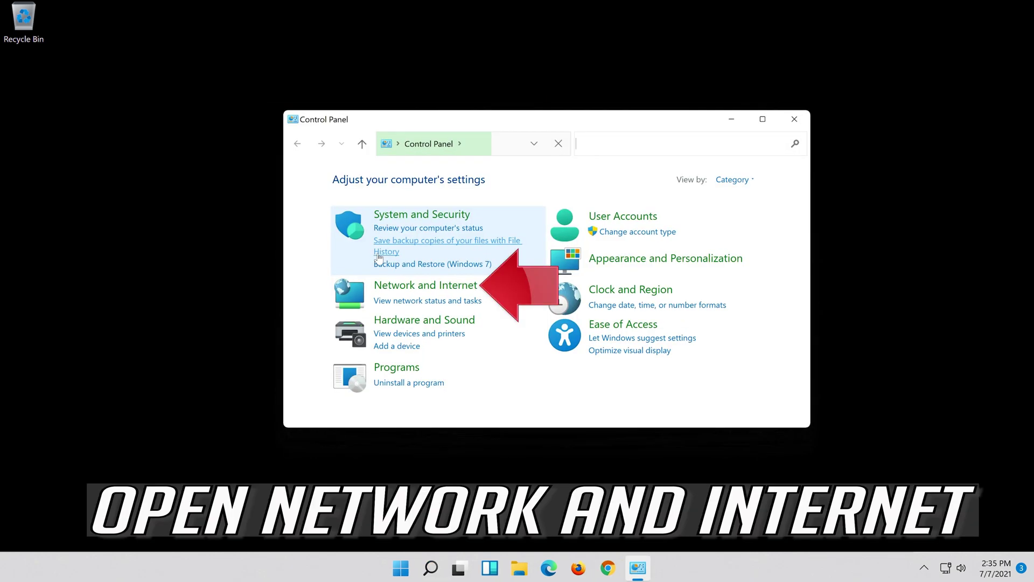
# Open the Ethernet0 Properties dialog via Network and Internet and Network and Sharing Center.
pyautogui.click(446, 285)
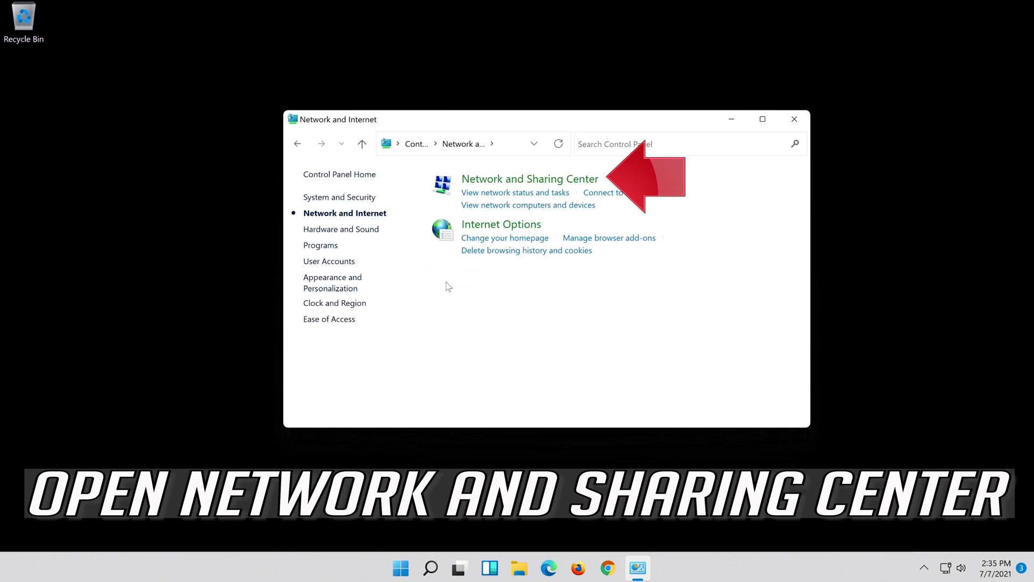
pyautogui.click(504, 179)
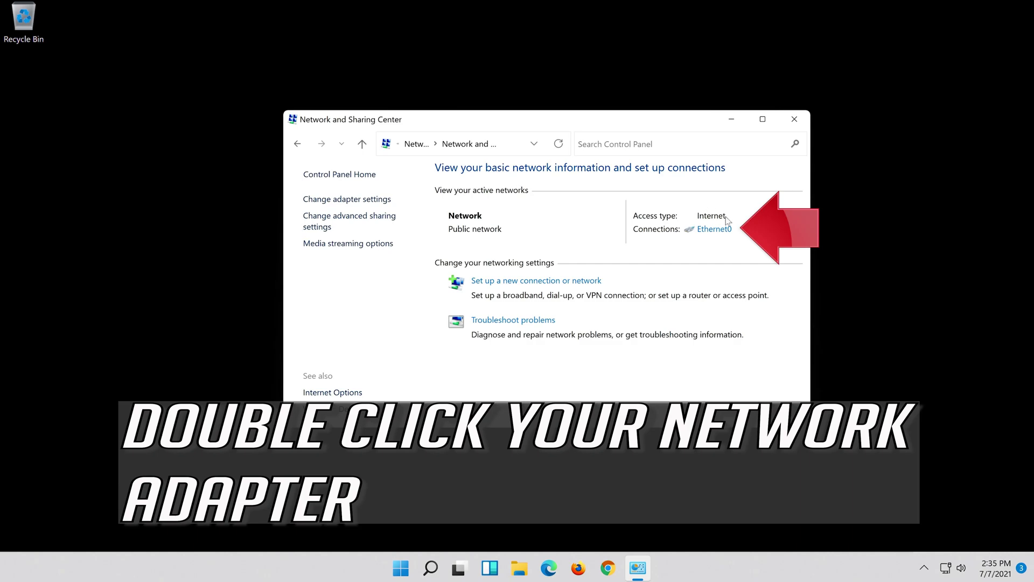
pyautogui.click(707, 235)
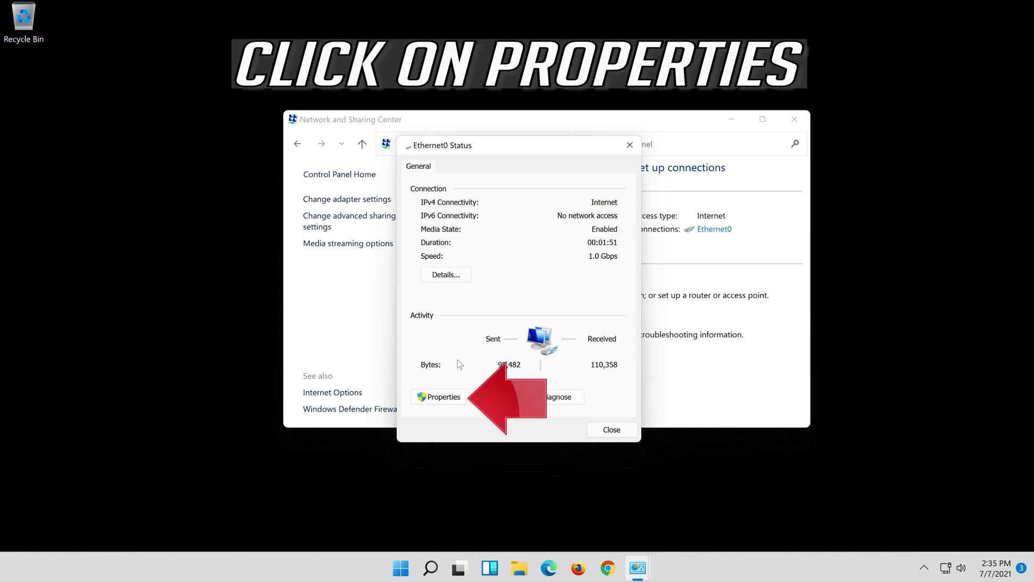
pyautogui.click(441, 400)
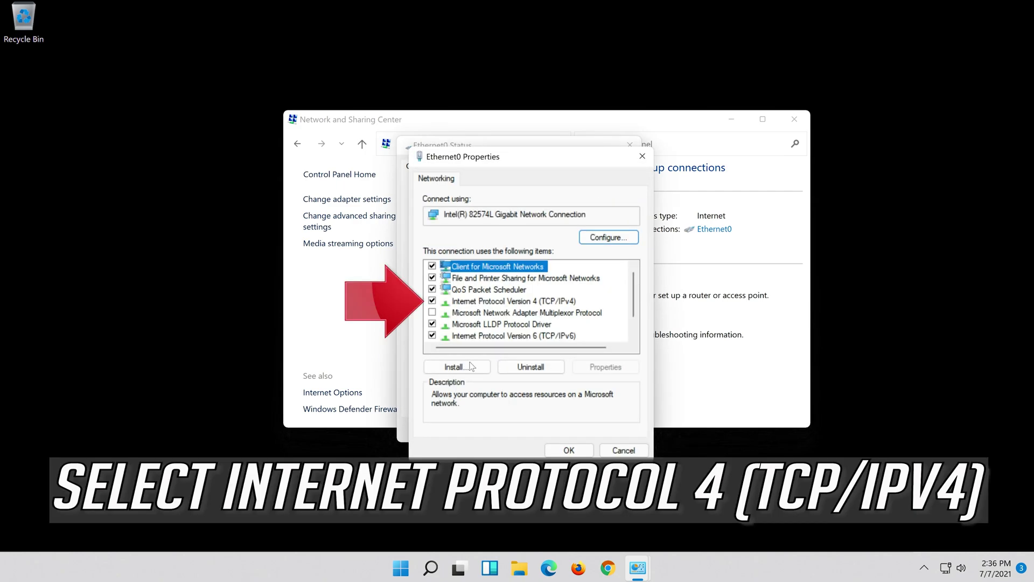
# Set Ethernet0's IPv4 DNS servers to 8.8.8.8 and 8.8.4.4, then close the properties and status windows.
pyautogui.click(477, 302)
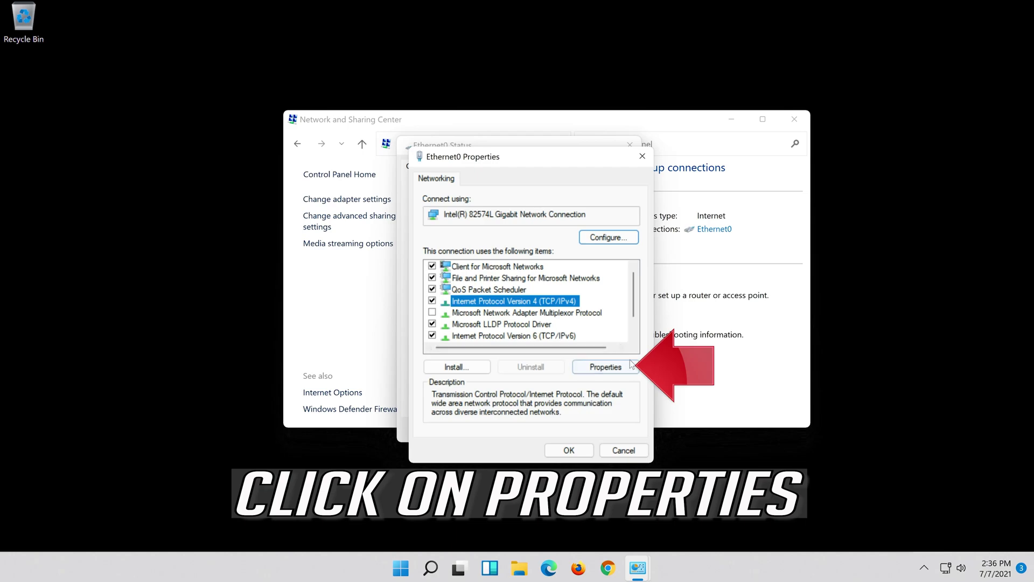
pyautogui.click(610, 376)
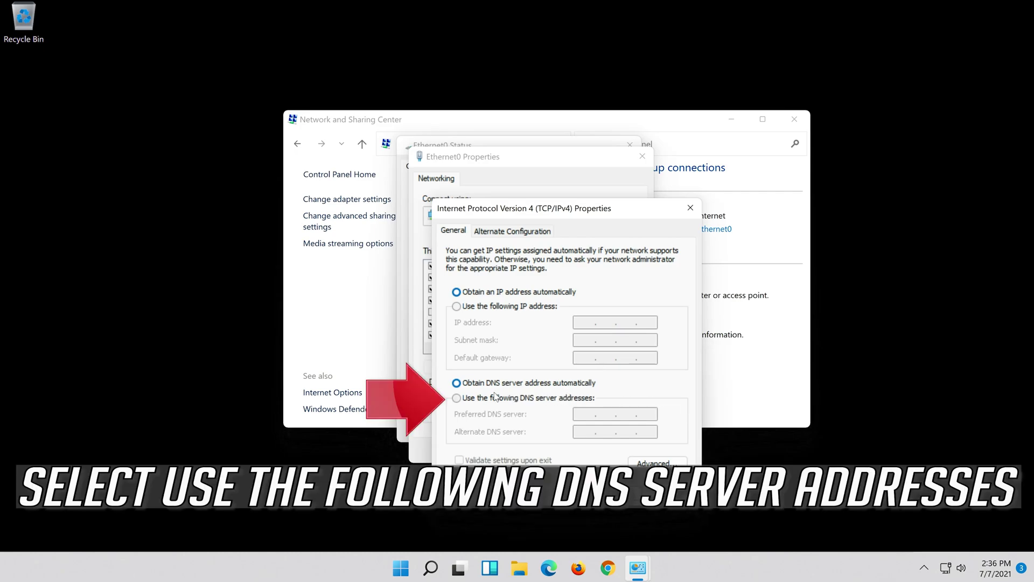
pyautogui.click(457, 399)
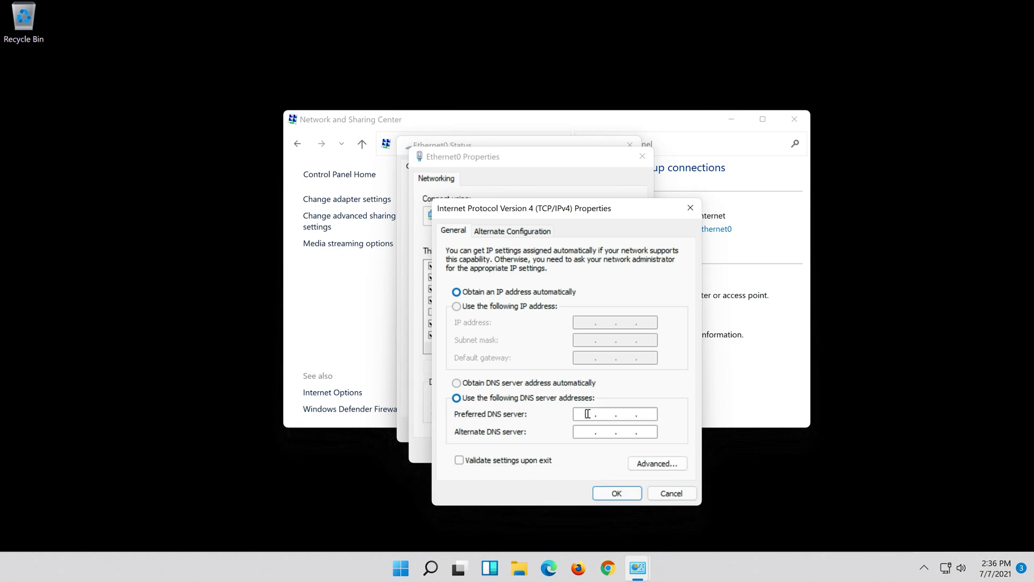
pyautogui.write('8')
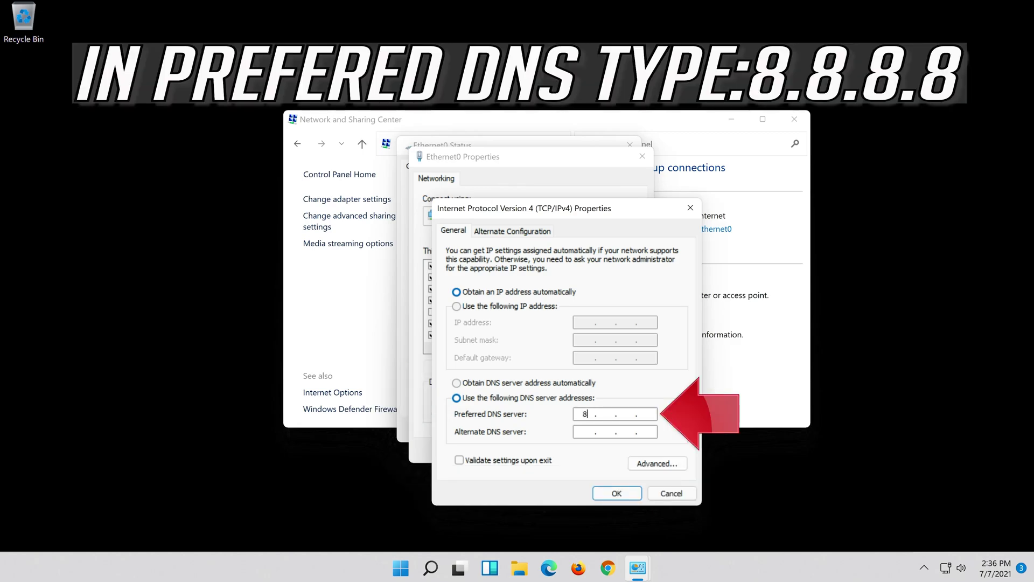
pyautogui.write('.8.8.')
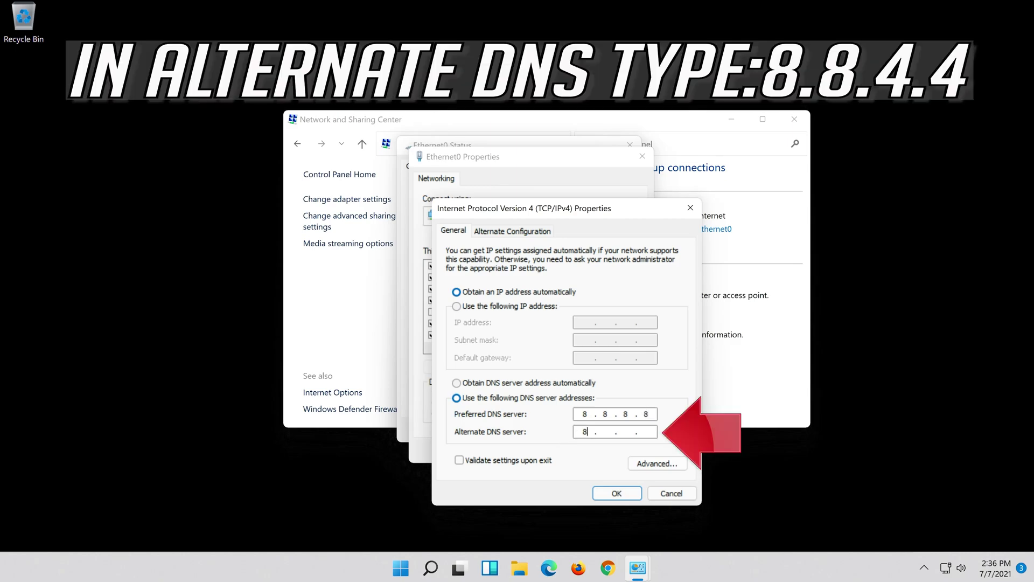
pyautogui.write('8.8')
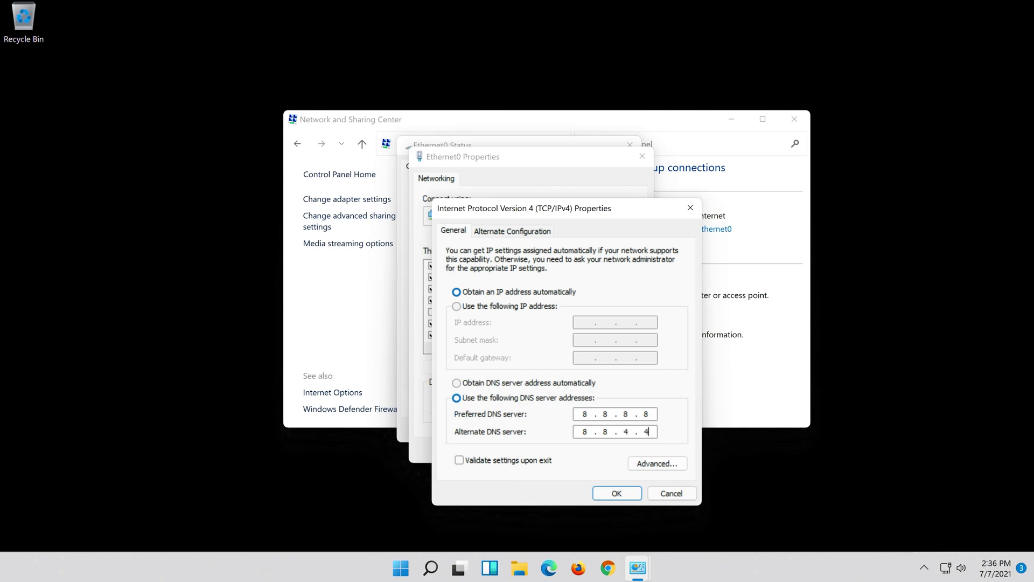
pyautogui.click(618, 494)
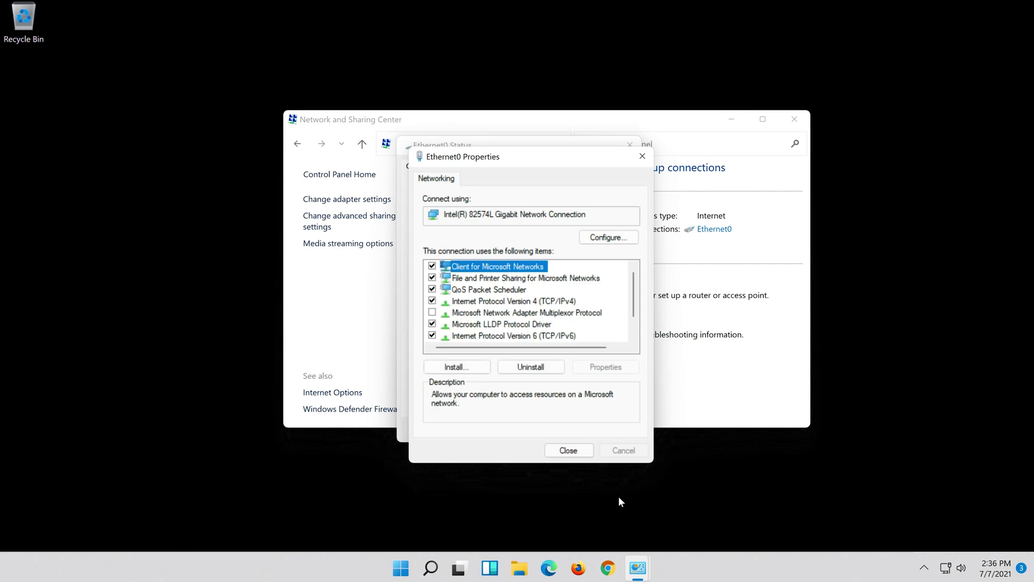
pyautogui.click(581, 452)
pyautogui.click(606, 429)
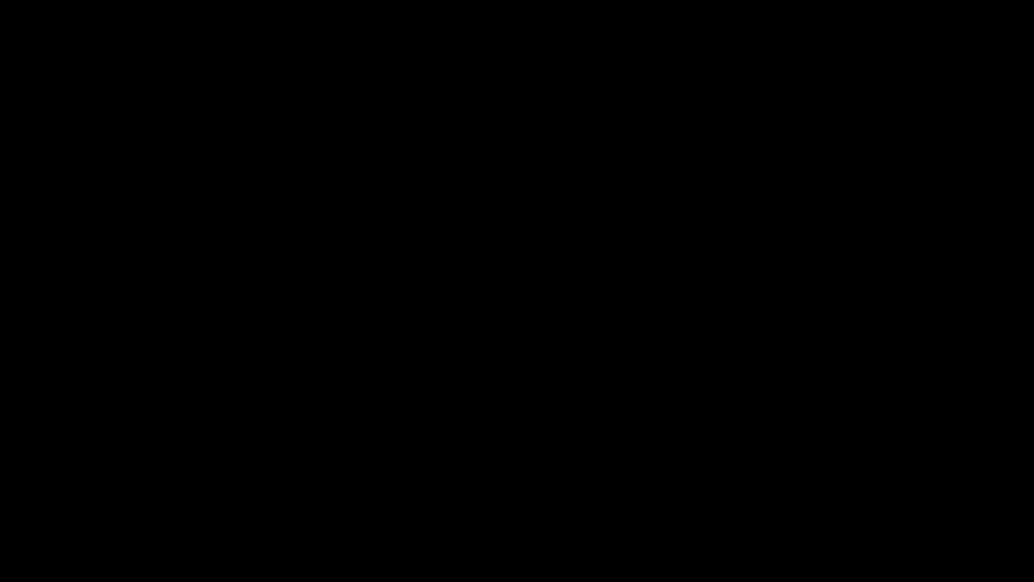